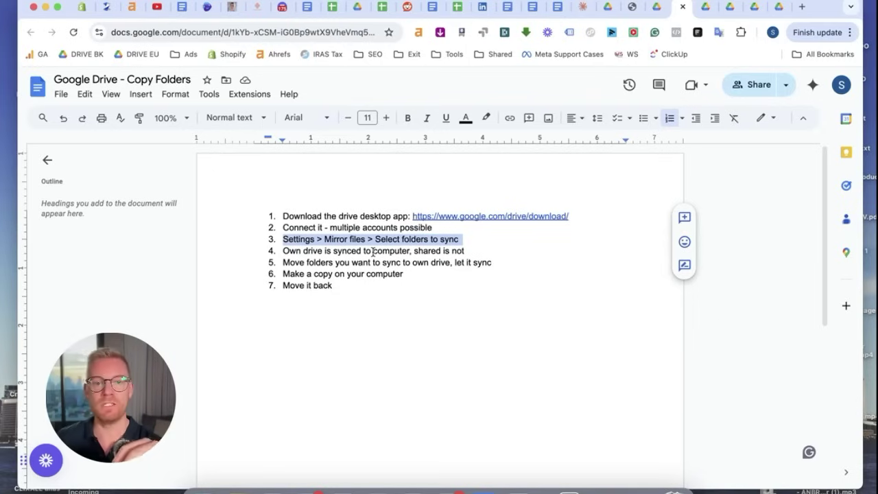
# Highlight the Settings > Mirror files instruction in the document, then switch to the Google Drive desktop preferences to view the My Drive syncing options
pyautogui.click(362, 238)
pyautogui.moveTo(470, 240); pyautogui.dragTo(227, 240)
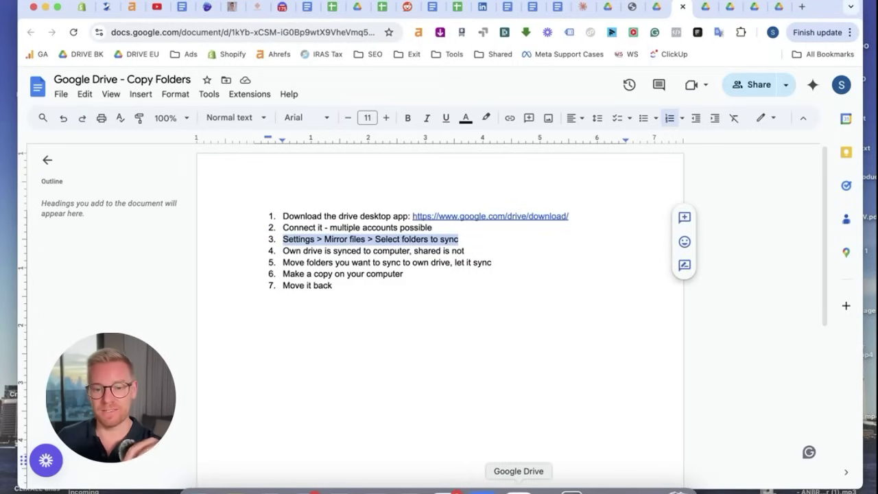
pyautogui.click(518, 489)
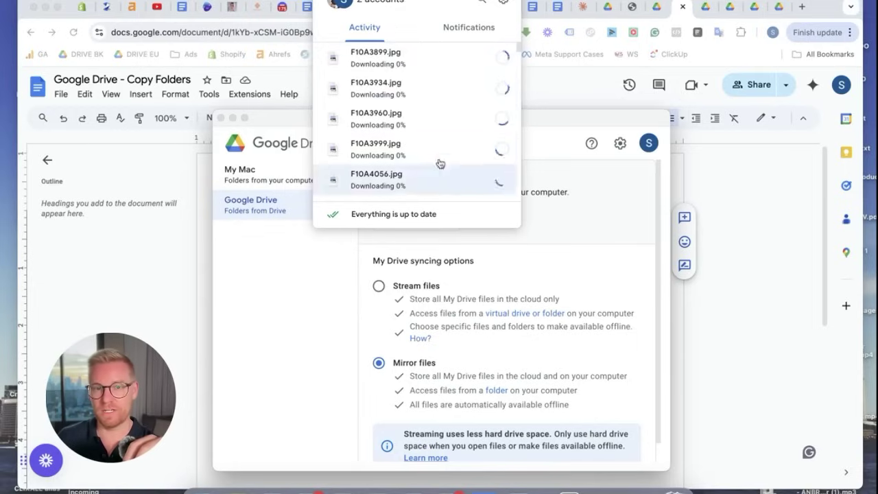
pyautogui.click(308, 364)
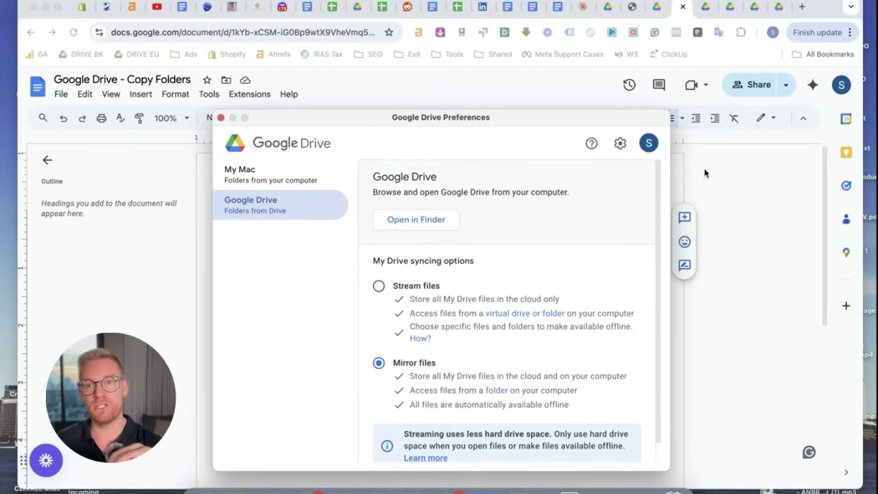
# Switch to Google Drive in the browser and compare the contents of My Drive with the Shared drives list
pyautogui.click(780, 8)
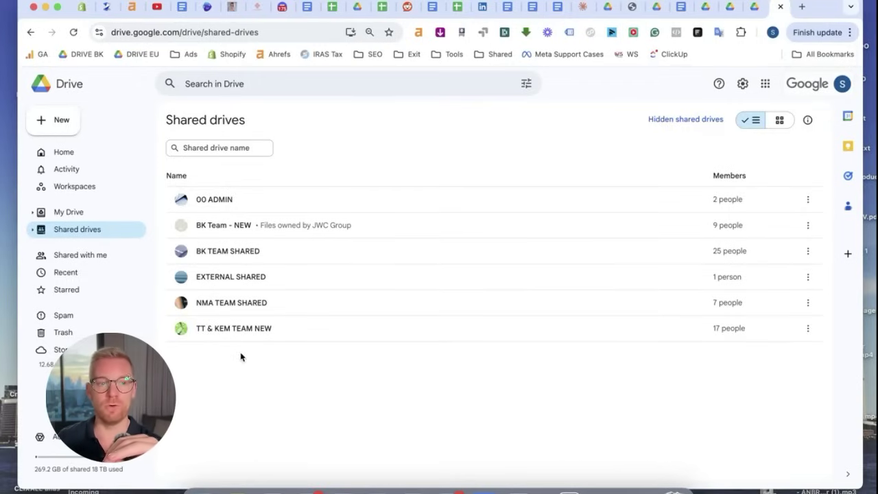
pyautogui.click(60, 214)
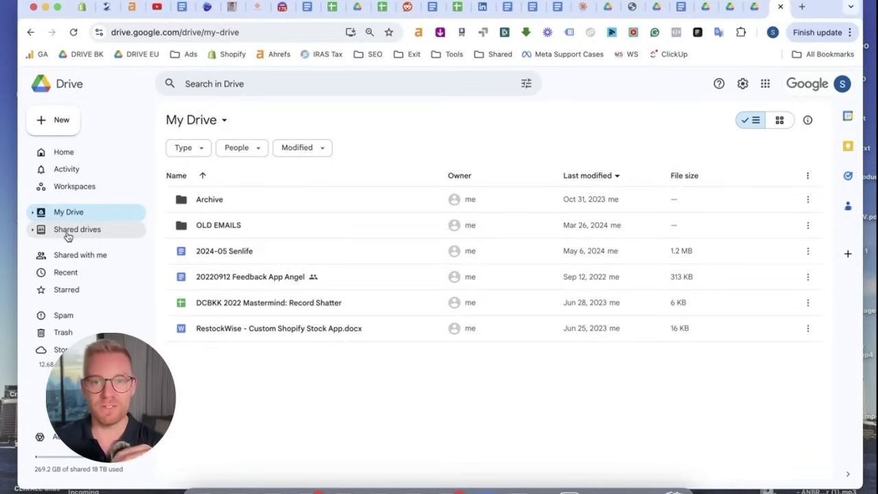
pyautogui.click(67, 236)
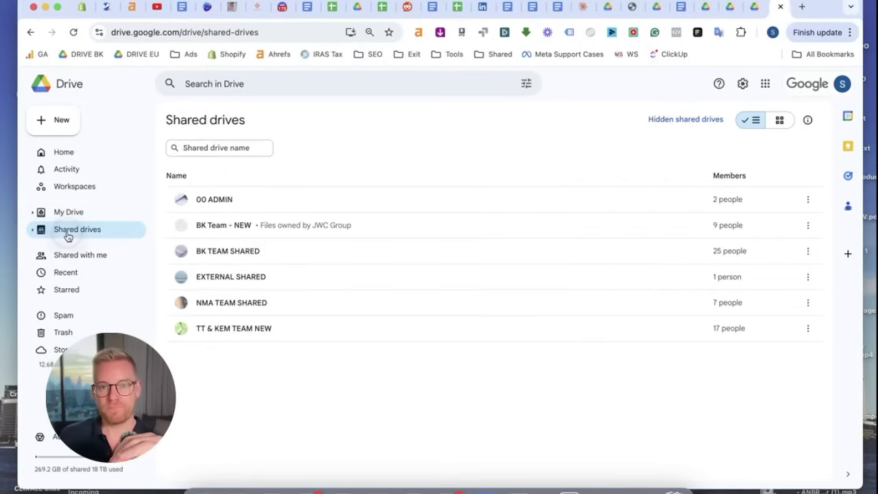
# Return to the Copy Folders document and highlight instructions 4 and 5 about synced drives and moving folders
pyautogui.click(659, 6)
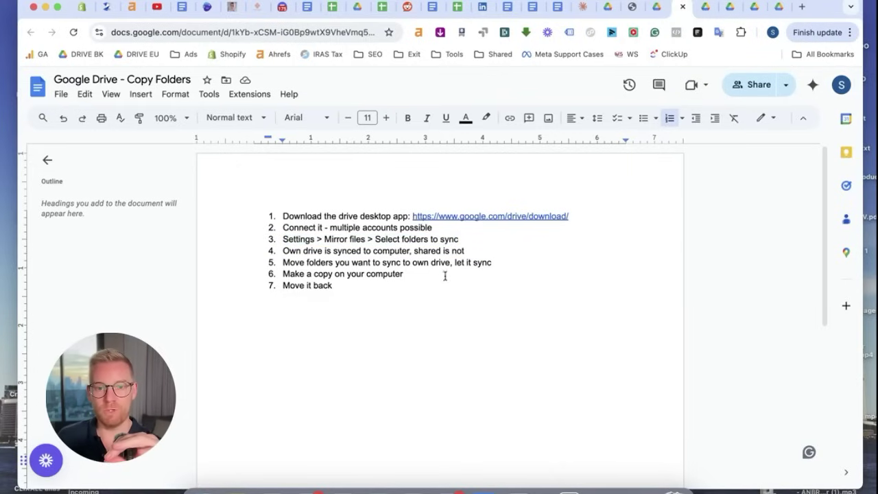
pyautogui.moveTo(472, 253); pyautogui.dragTo(292, 253)
pyautogui.moveTo(519, 266); pyautogui.dragTo(253, 266)
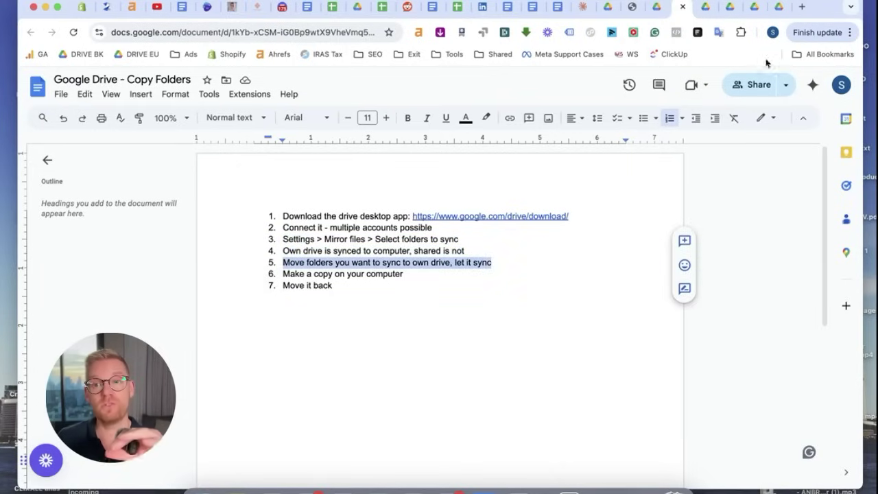
# Go back to Google Drive in the browser, open the NMA TEAM SHARED drive and select its Ads folder
pyautogui.click(776, 8)
pyautogui.click(65, 212)
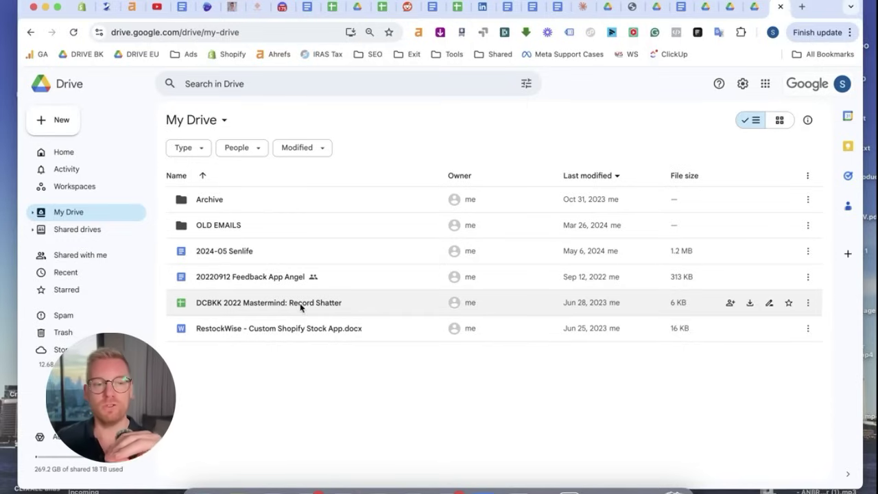
pyautogui.click(90, 234)
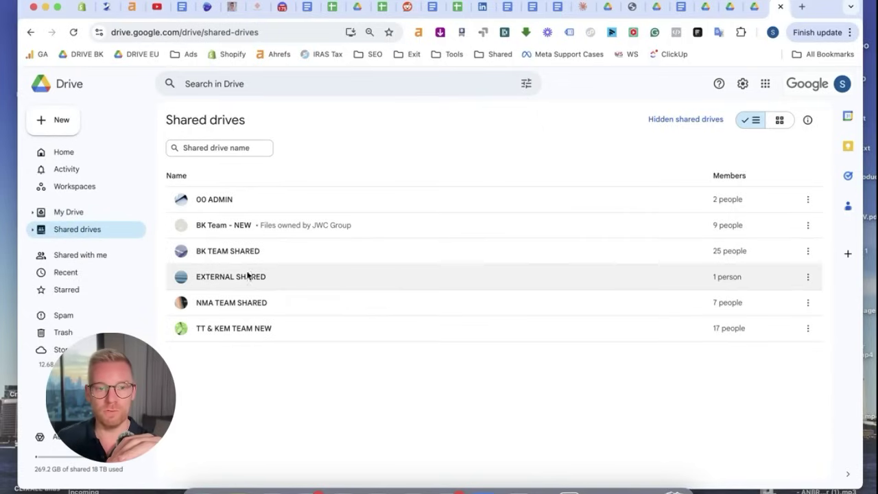
pyautogui.doubleClick(240, 251)
pyautogui.press('super+bracketleft')
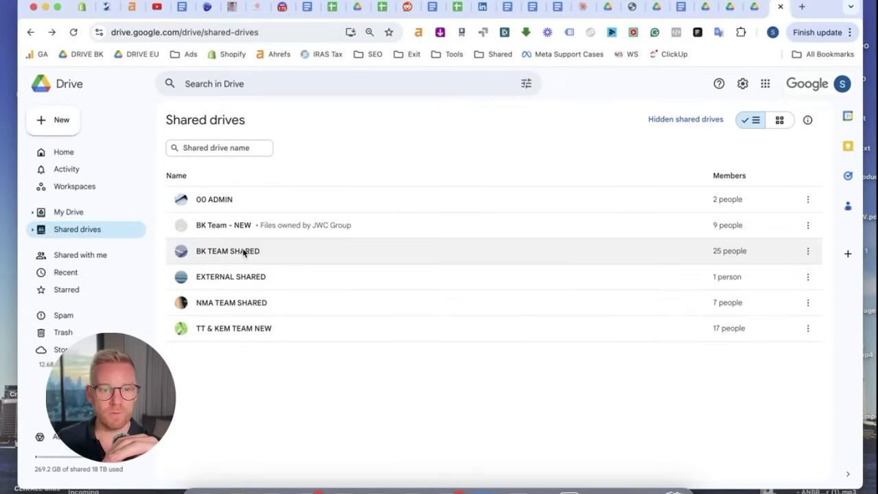
pyautogui.doubleClick(227, 303)
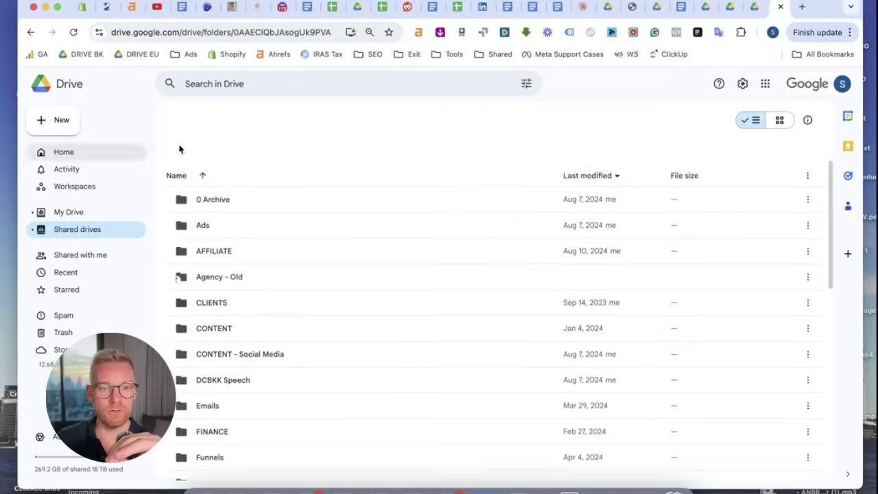
pyautogui.click(210, 247)
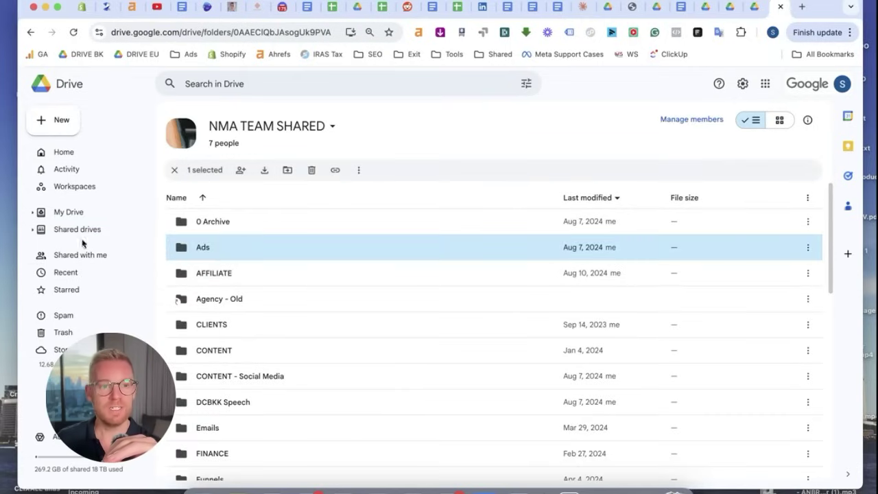
# View My Drive in the browser, then switch to Finder and show the mirrored My Drive folder of the same account
pyautogui.click(61, 214)
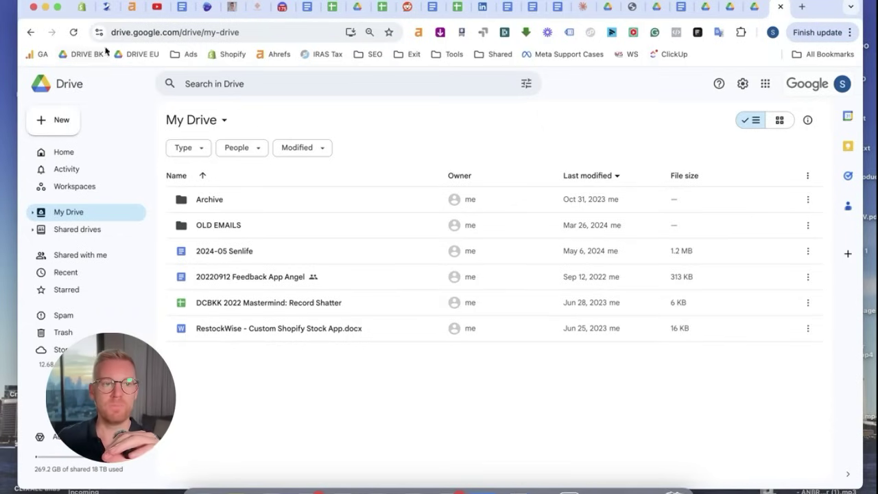
pyautogui.click(44, 6)
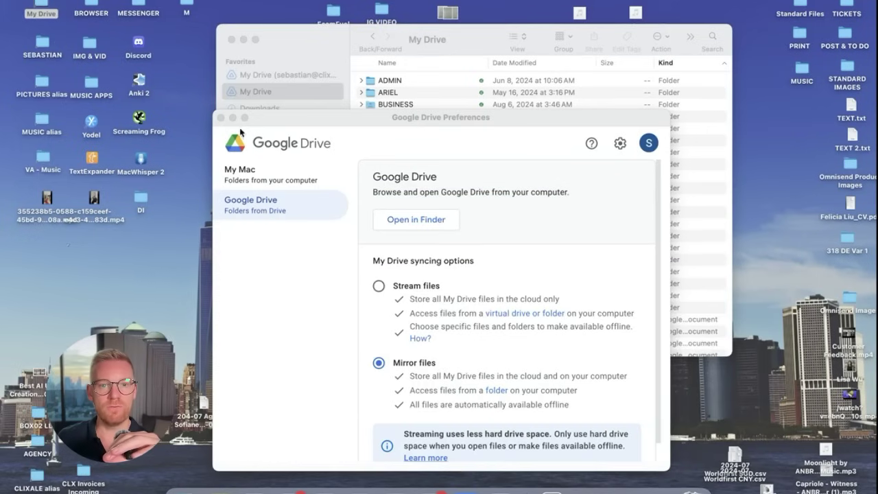
pyautogui.click(333, 41)
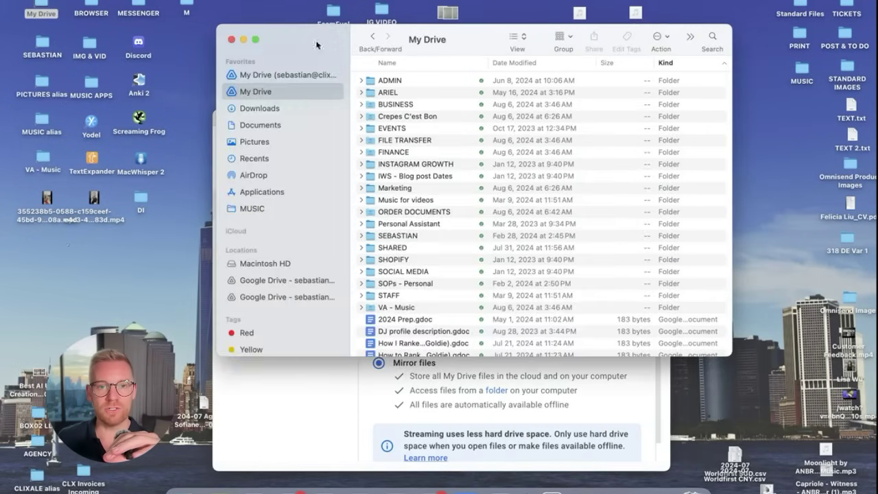
pyautogui.click(270, 74)
pyautogui.click(245, 90)
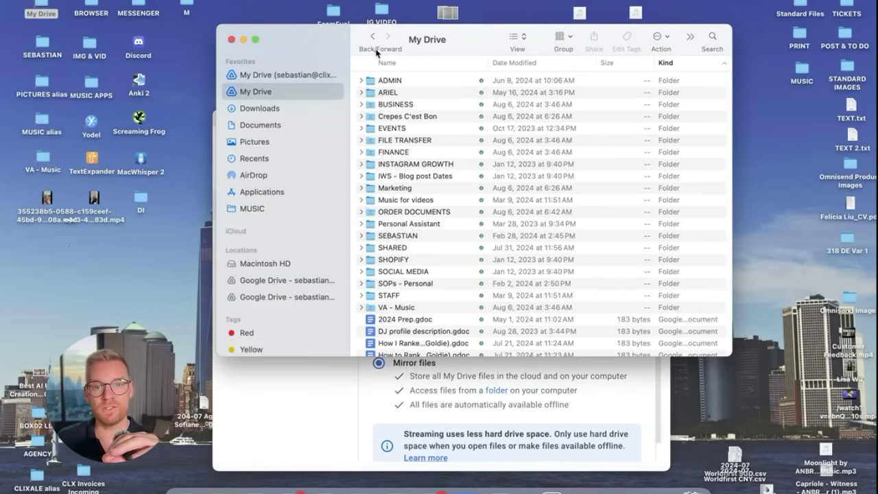
pyautogui.moveTo(483, 33); pyautogui.dragTo(423, 34)
pyautogui.click(212, 77)
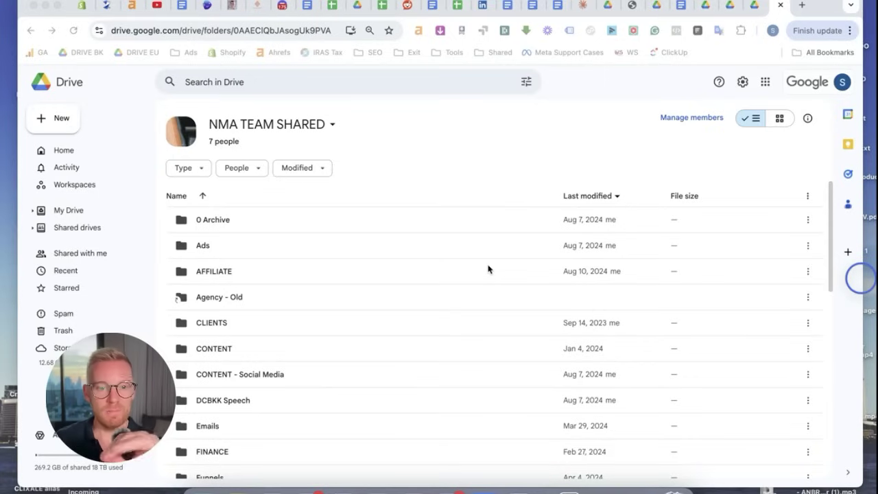
# Move the Ads folder from NMA TEAM SHARED to My Drive, accept becoming its owner, and select it in My Drive
pyautogui.click(201, 246)
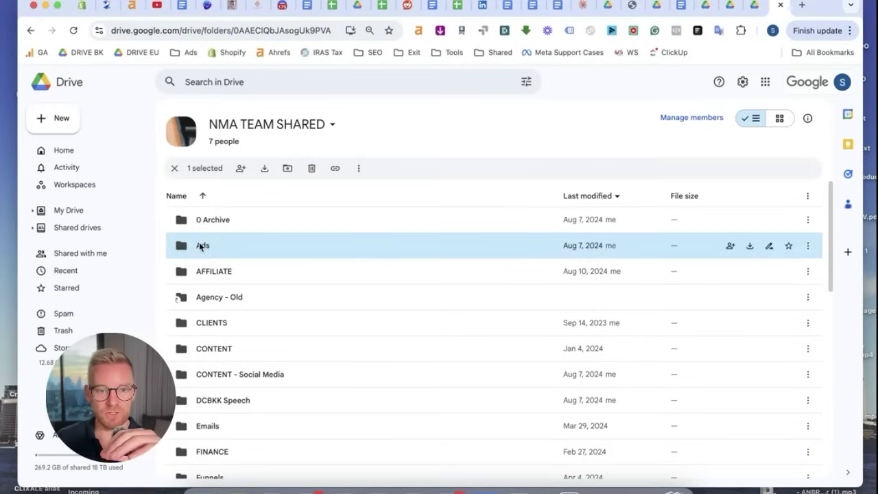
pyautogui.rightClick(201, 246)
pyautogui.moveTo(292, 321)
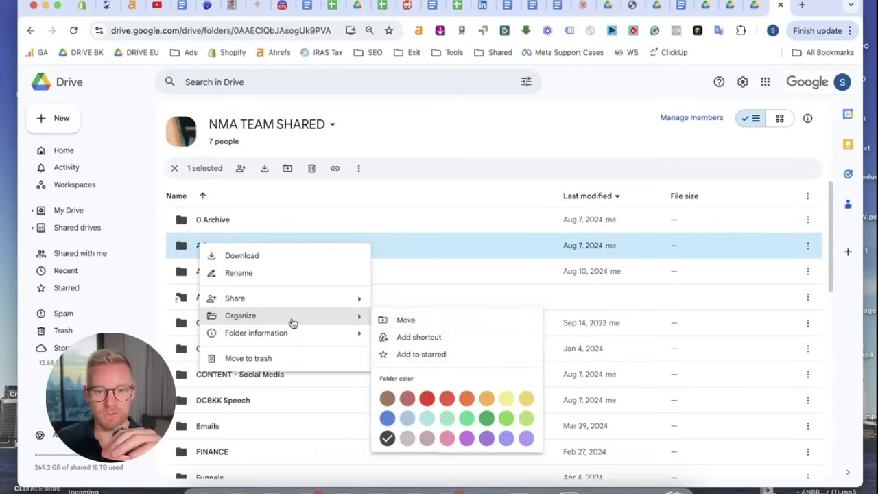
pyautogui.click(411, 322)
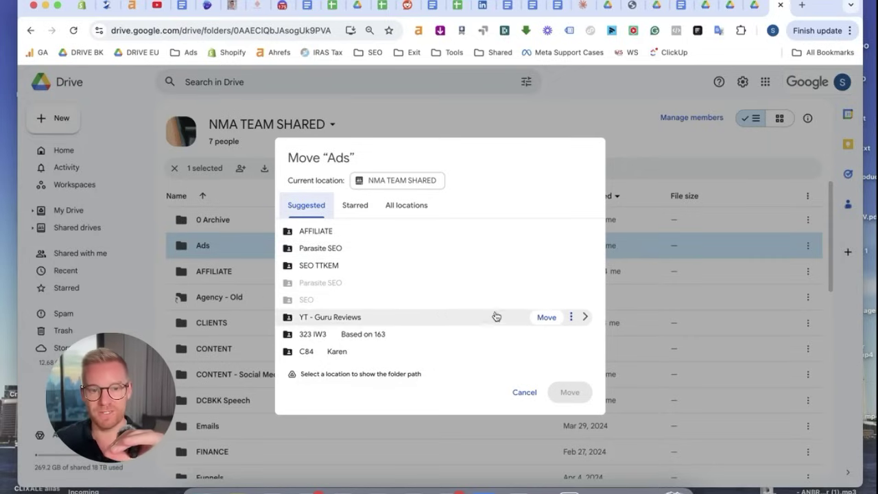
pyautogui.click(404, 205)
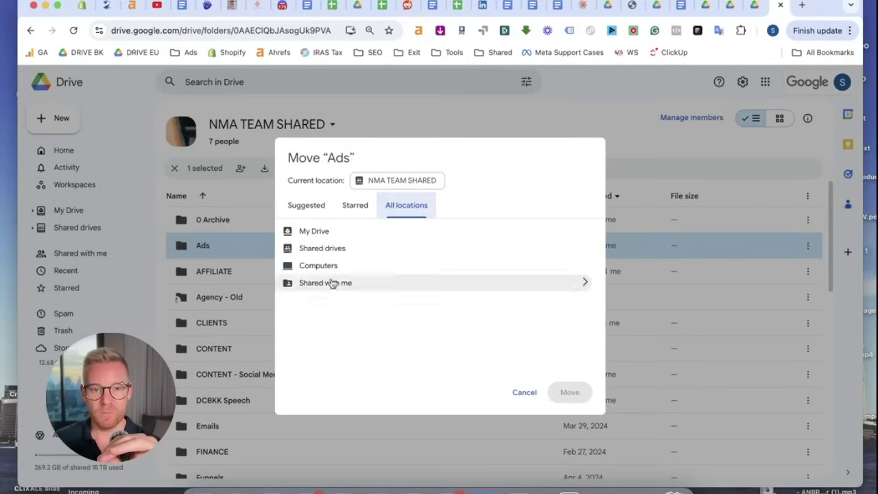
pyautogui.click(561, 231)
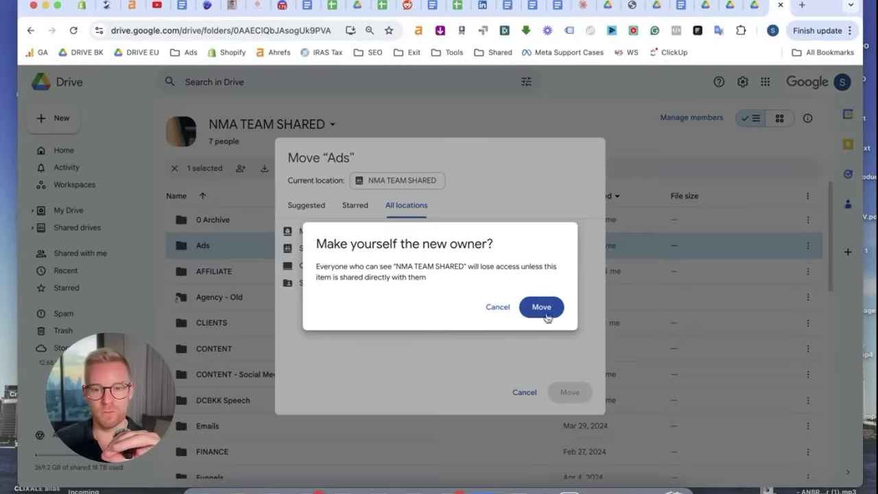
pyautogui.click(542, 308)
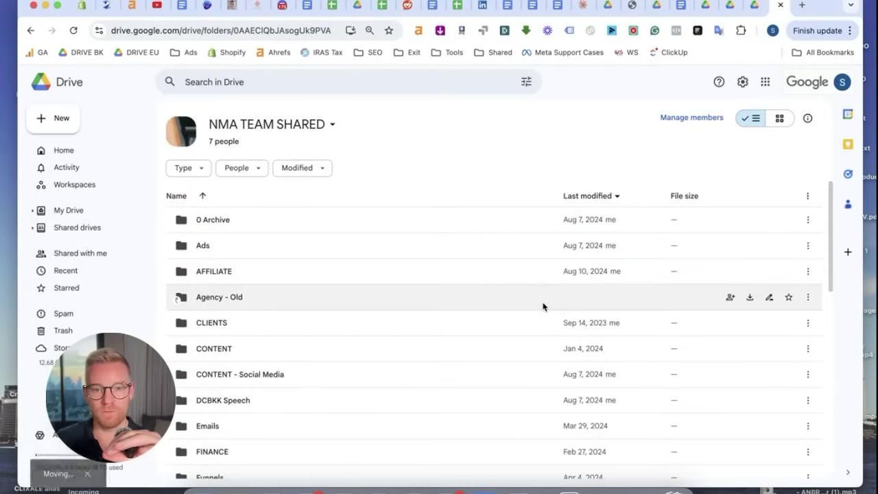
pyautogui.click(68, 211)
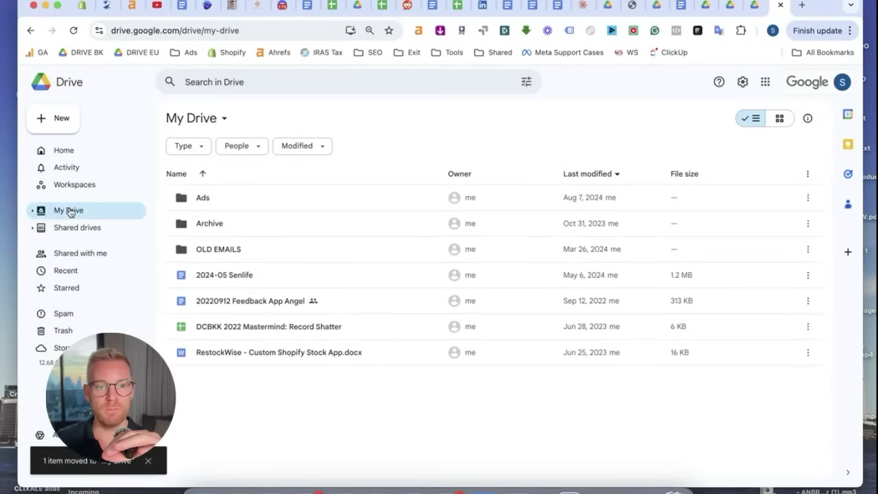
pyautogui.click(199, 203)
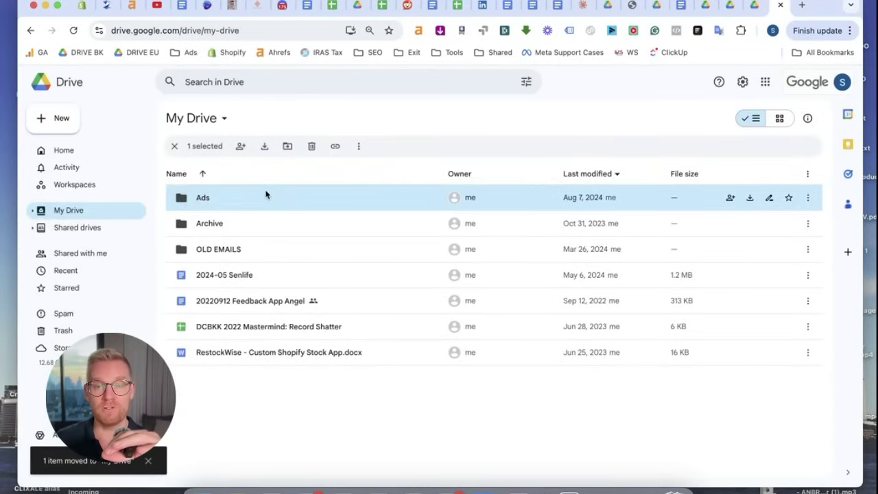
# Switch to the mirrored My Drive folder in Finder and check the Google Drive sync activity for the moved Ads folder
pyautogui.click(44, 5)
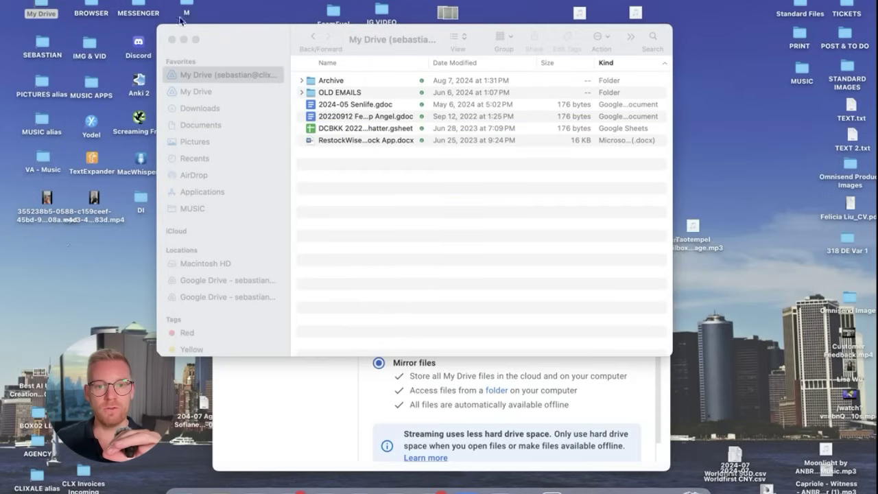
pyautogui.moveTo(273, 45); pyautogui.dragTo(303, 101)
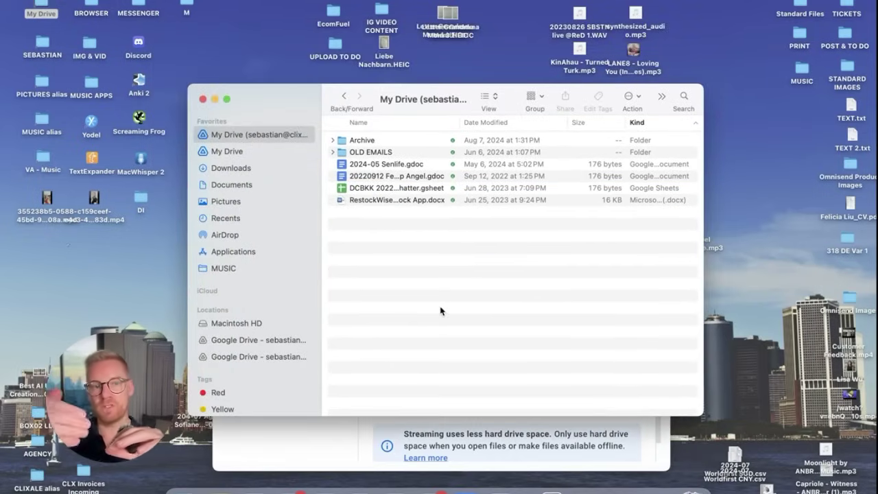
pyautogui.press('super+Tab')
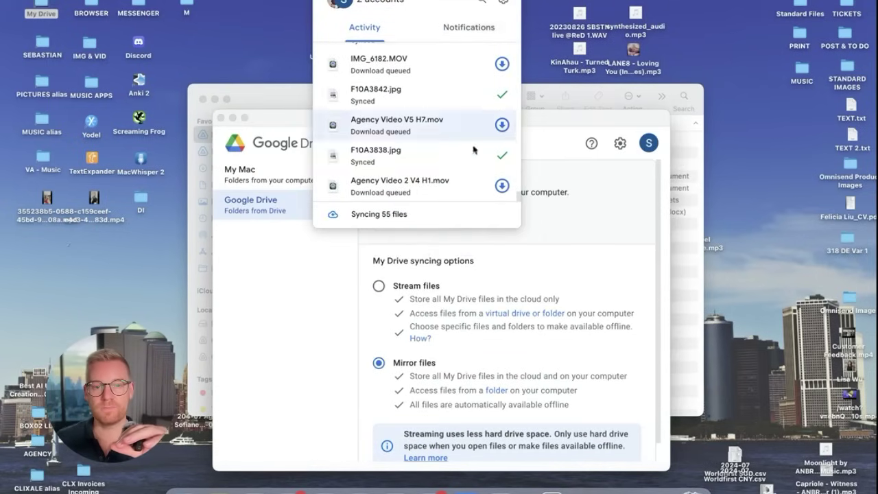
pyautogui.click(316, 212)
pyautogui.click(308, 87)
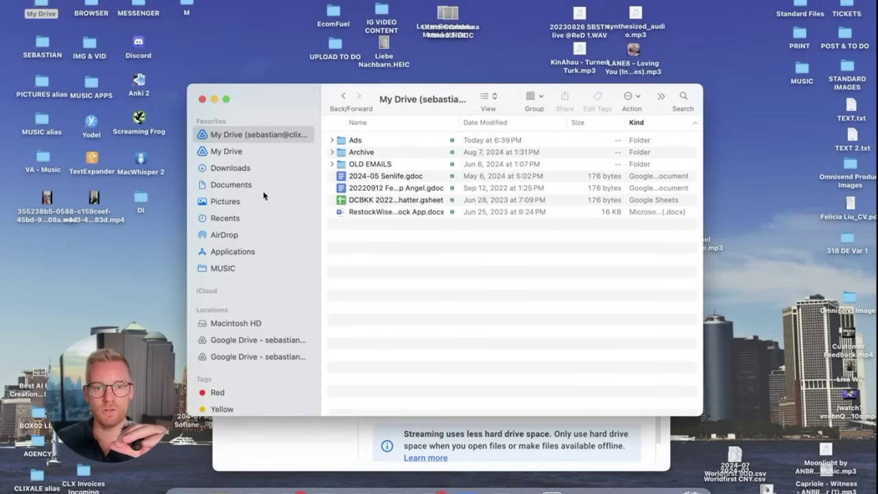
# Inspect the contents of the synced Ads folder, return to its parent folder and check the remaining Google Drive sync activity
pyautogui.click(353, 141)
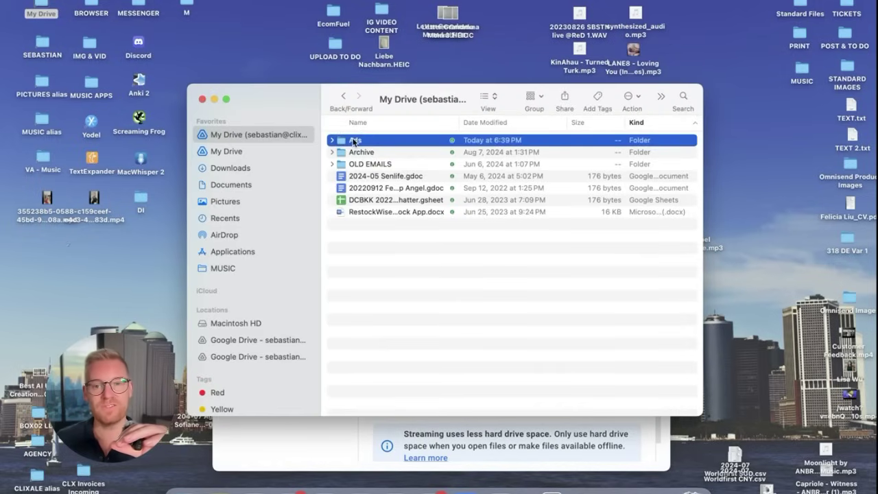
pyautogui.doubleClick(354, 142)
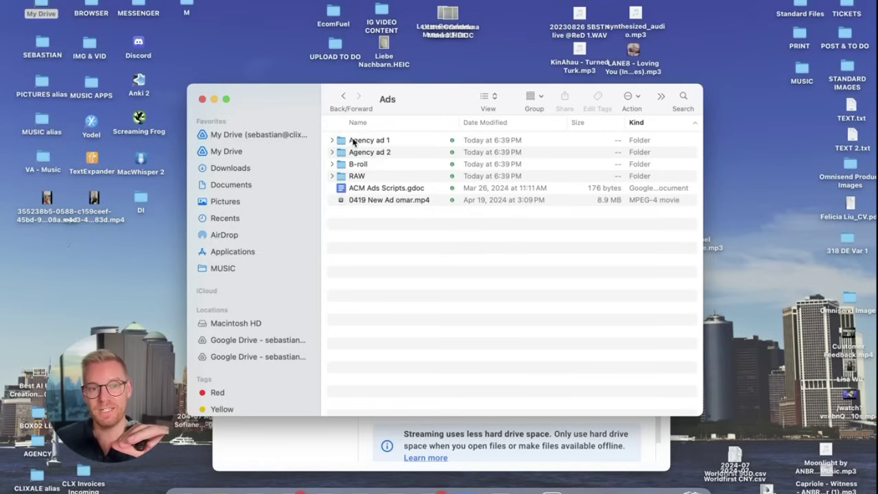
pyautogui.click(343, 97)
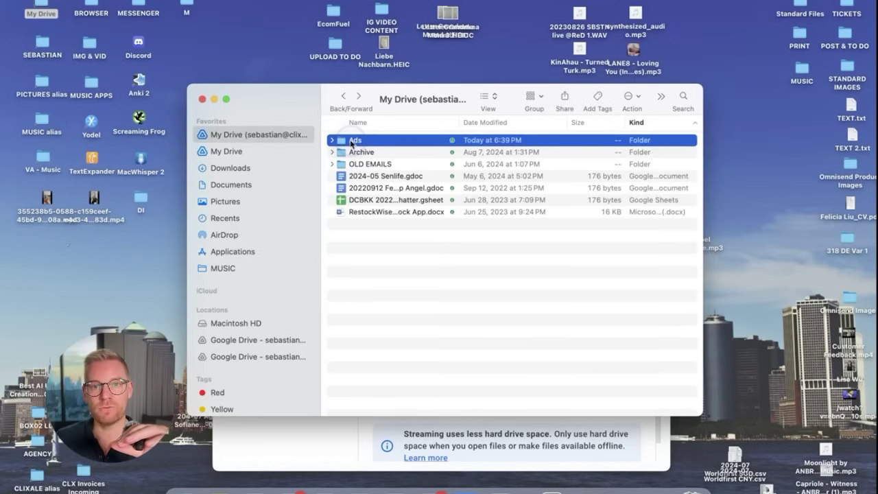
pyautogui.click(500, 485)
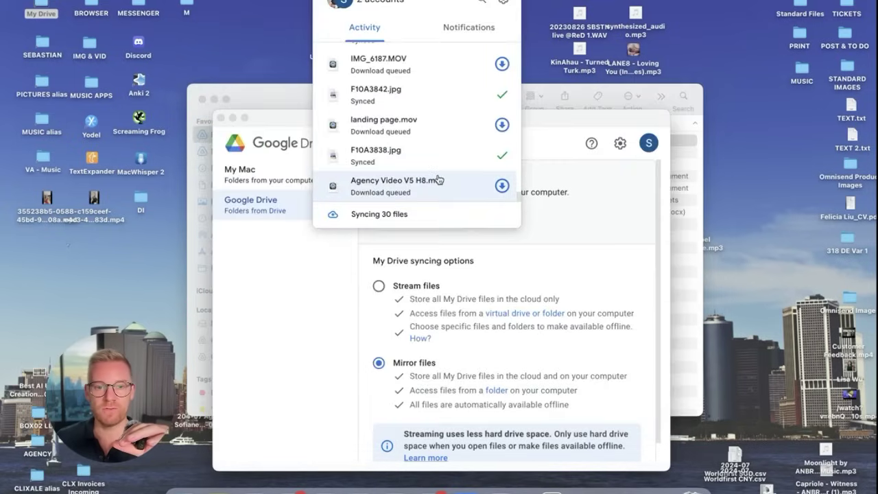
pyautogui.scroll(-1, 435, 182)
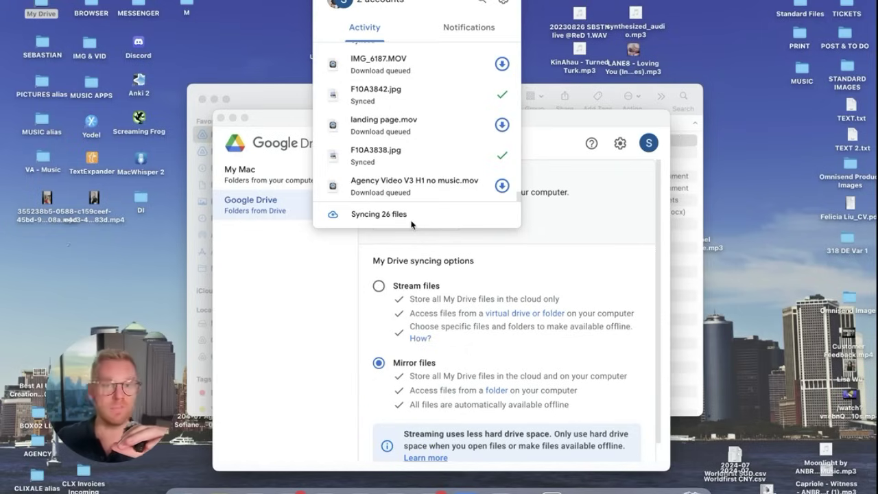
# Bring the mirrored My Drive folder in Finder to the front and duplicate the Ads folder
pyautogui.click(276, 103)
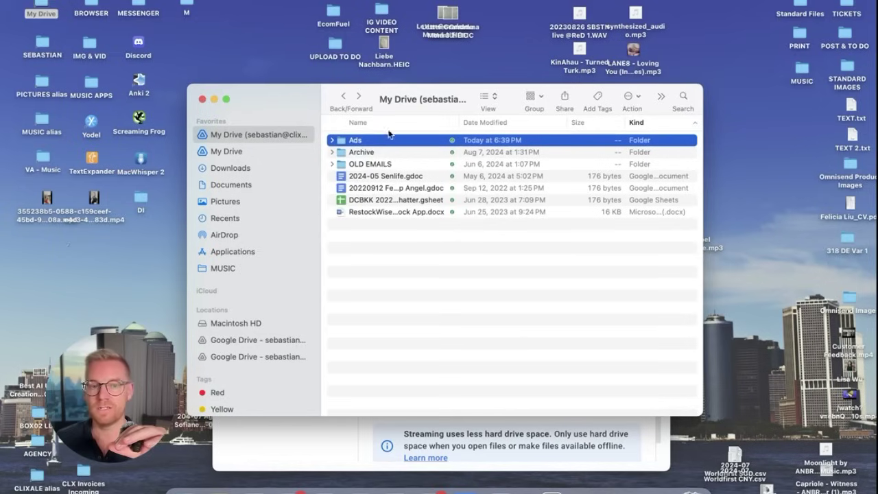
pyautogui.rightClick(360, 142)
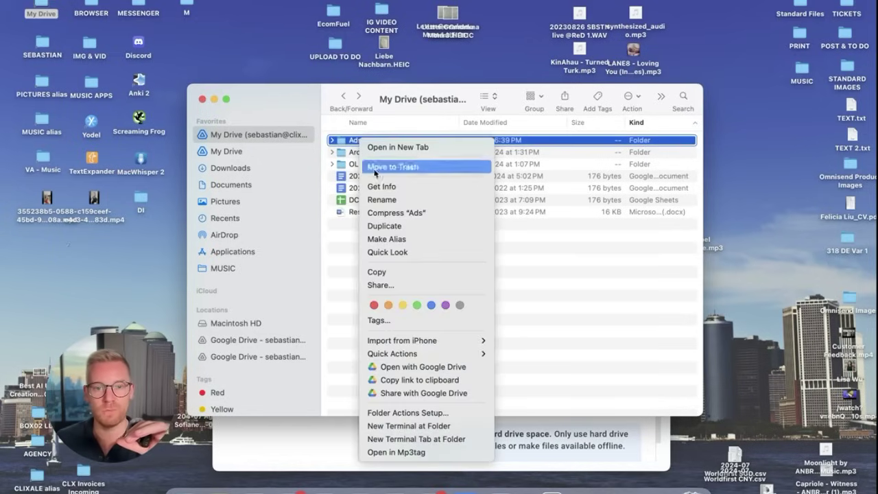
pyautogui.click(386, 226)
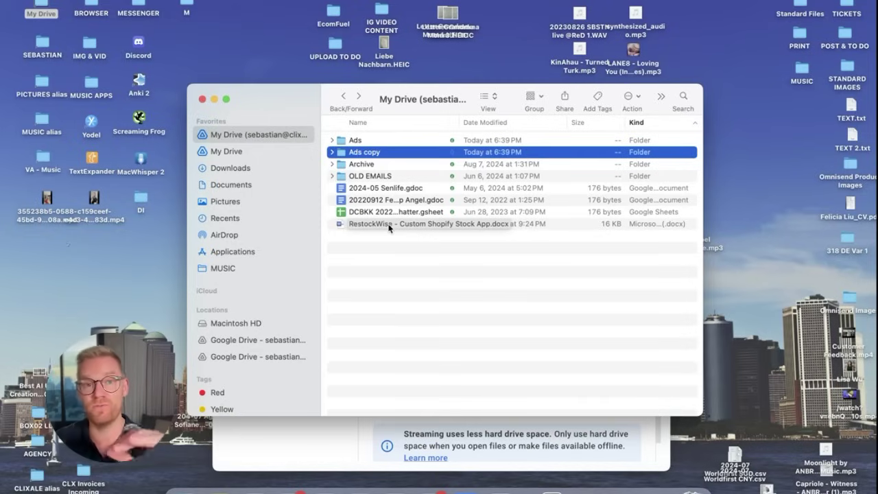
# Switch to My Drive in Chrome, move the original Ads folder into the NMA TEAM SHARED shared drive and accept the ownership change
pyautogui.moveTo(388, 228); pyautogui.dragTo(394, 489)
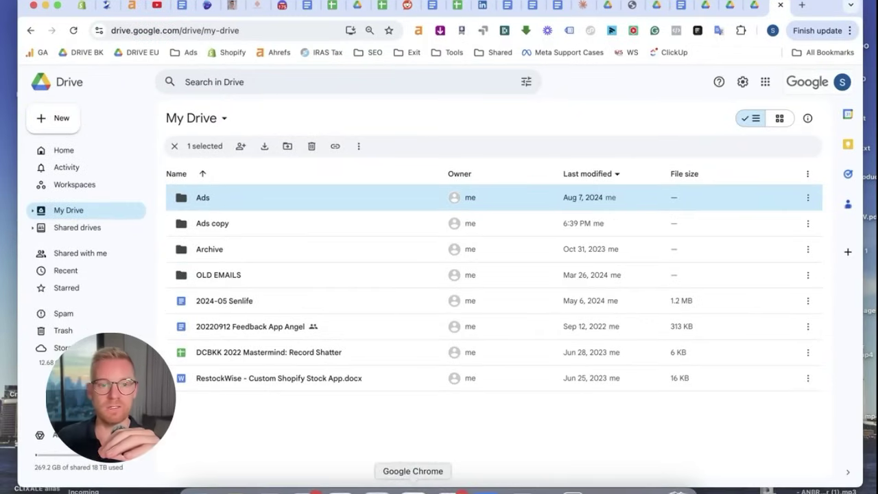
pyautogui.click(219, 217)
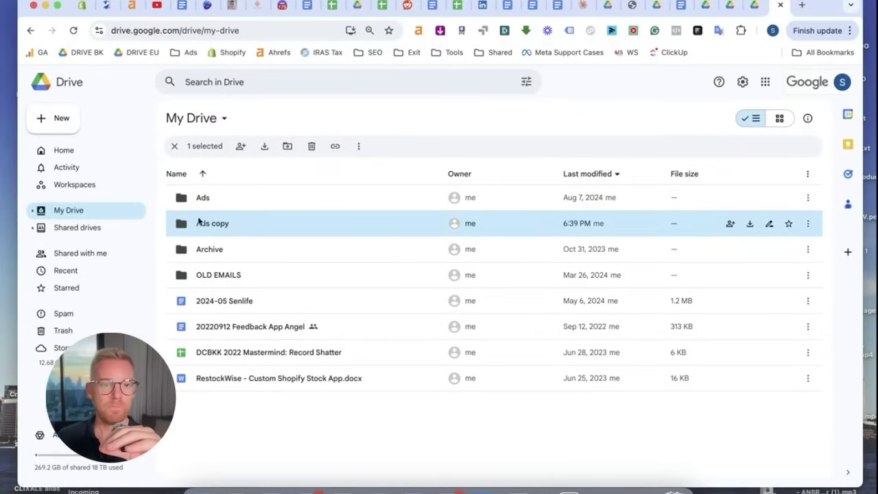
pyautogui.click(197, 201)
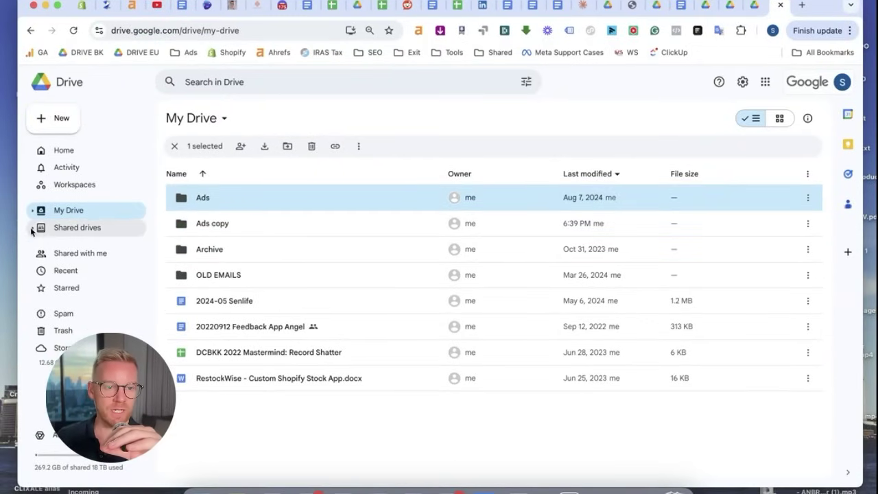
pyautogui.click(32, 228)
pyautogui.click(206, 199)
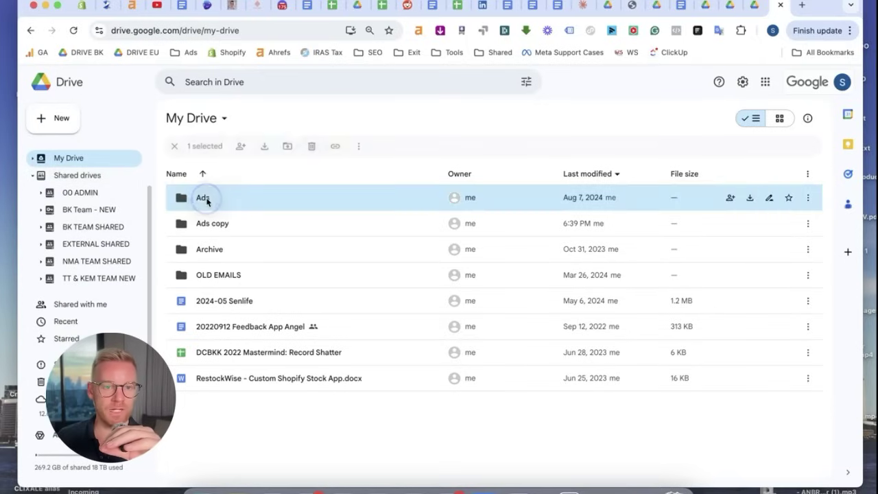
pyautogui.moveTo(207, 199); pyautogui.dragTo(93, 264)
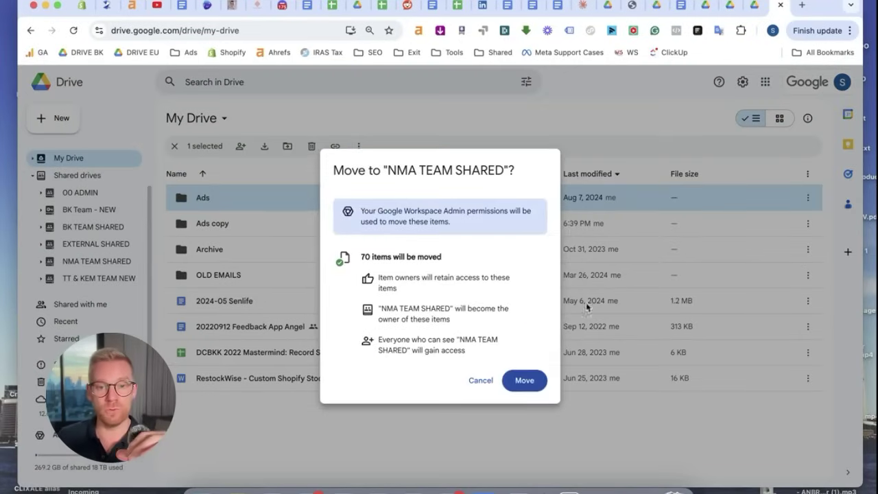
pyautogui.click(523, 381)
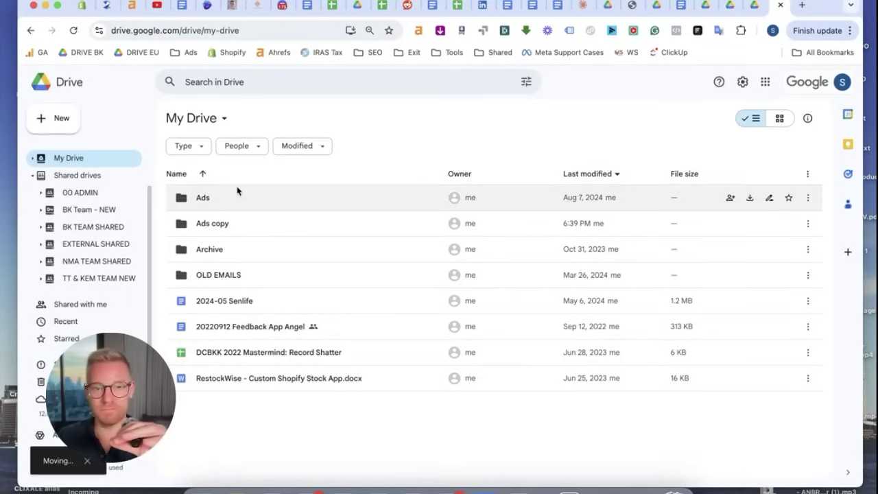